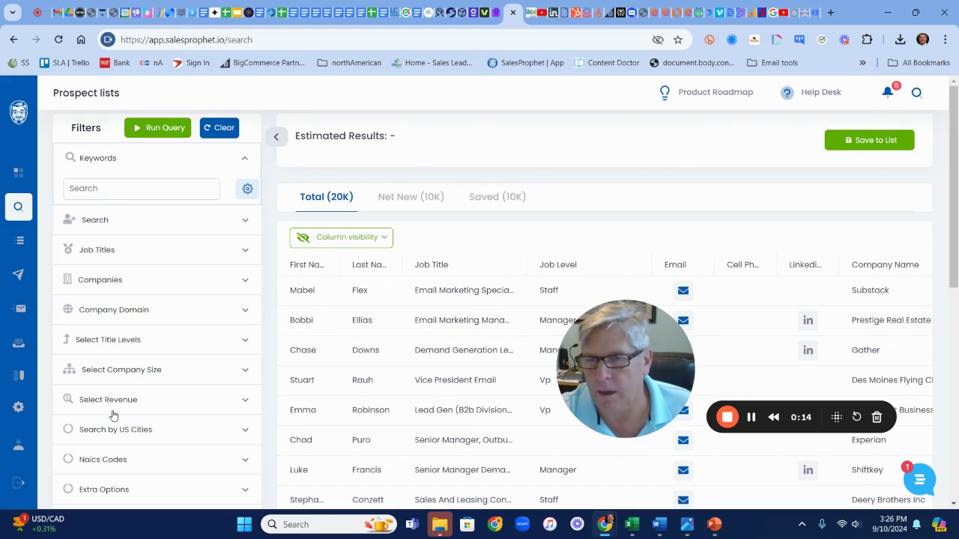
# Step: Show the included job title filters and switch the prospect results to the Net New contacts
pyautogui.click(111, 249)
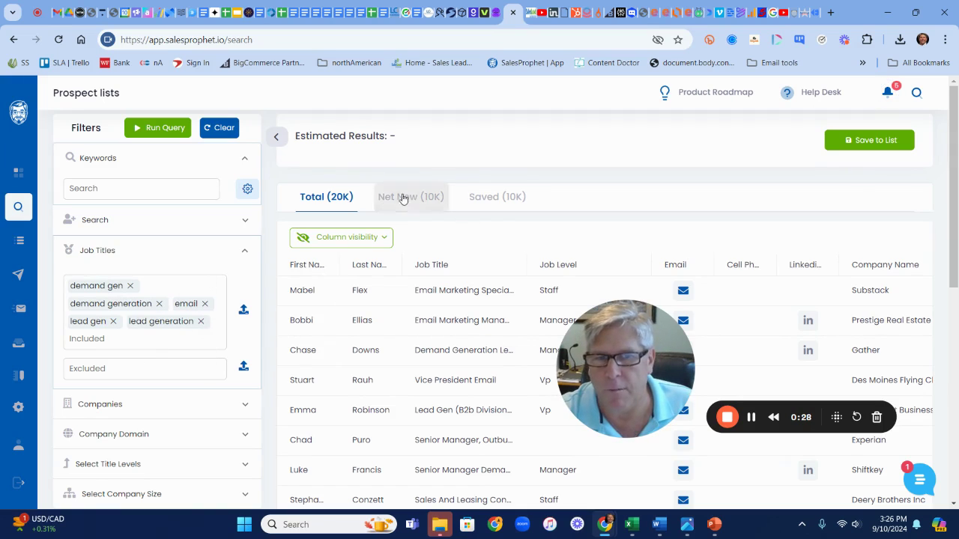
pyautogui.click(351, 204)
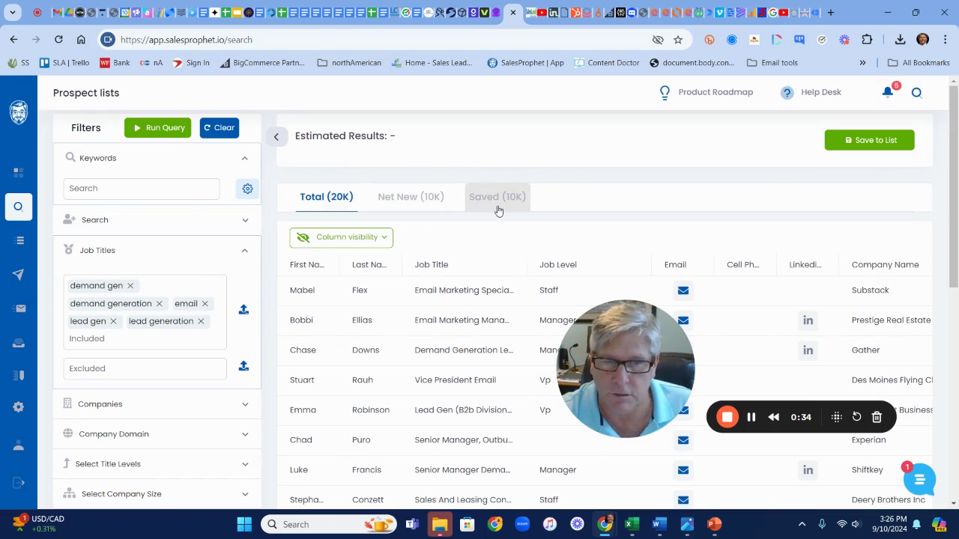
pyautogui.click(402, 197)
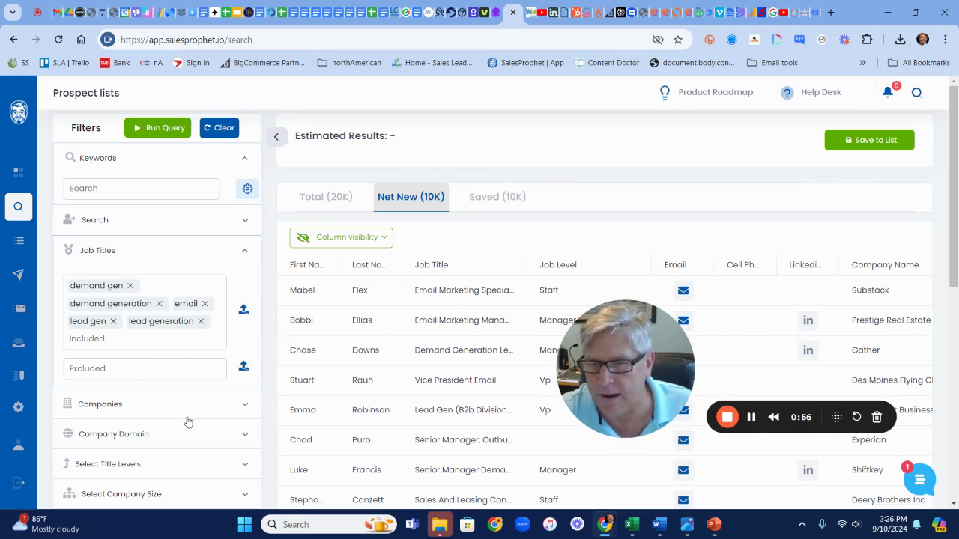
# Step: Look at the industries available for limiting the query and close the selection
pyautogui.scroll(-5, 186, 421)
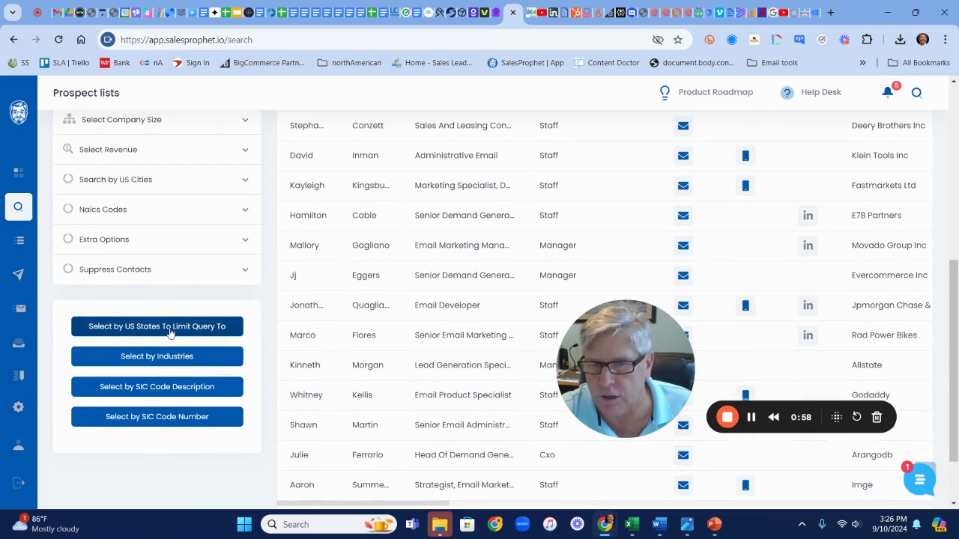
pyautogui.click(171, 358)
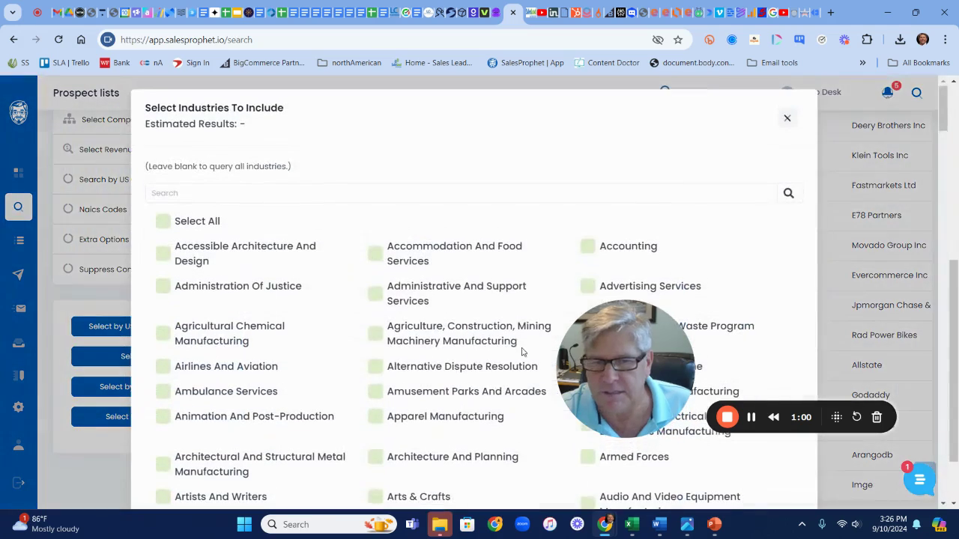
pyautogui.click(786, 114)
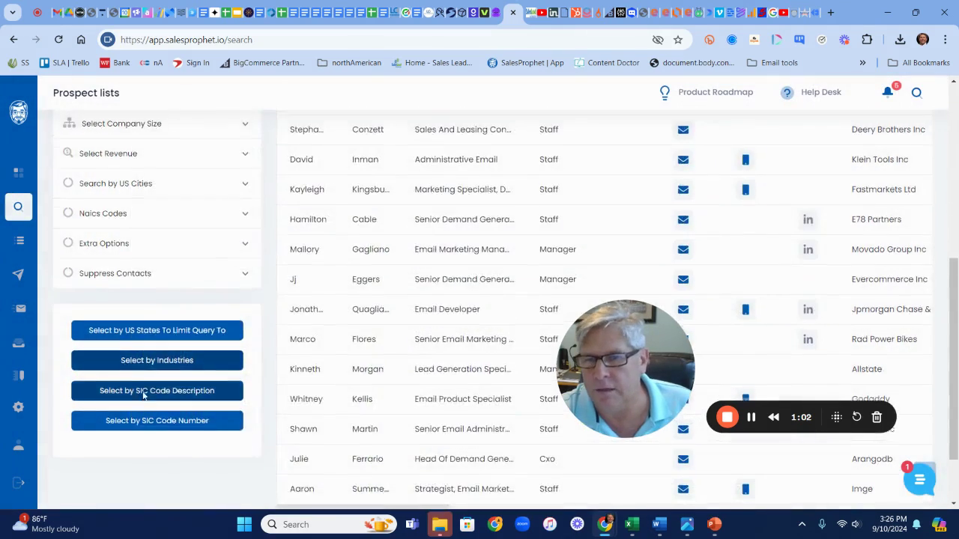
# Step: Open the saved search "Email Demand and Lead Gen titles" for editing from the list of managed searches
pyautogui.scroll(5, 143, 390)
pyautogui.click(98, 220)
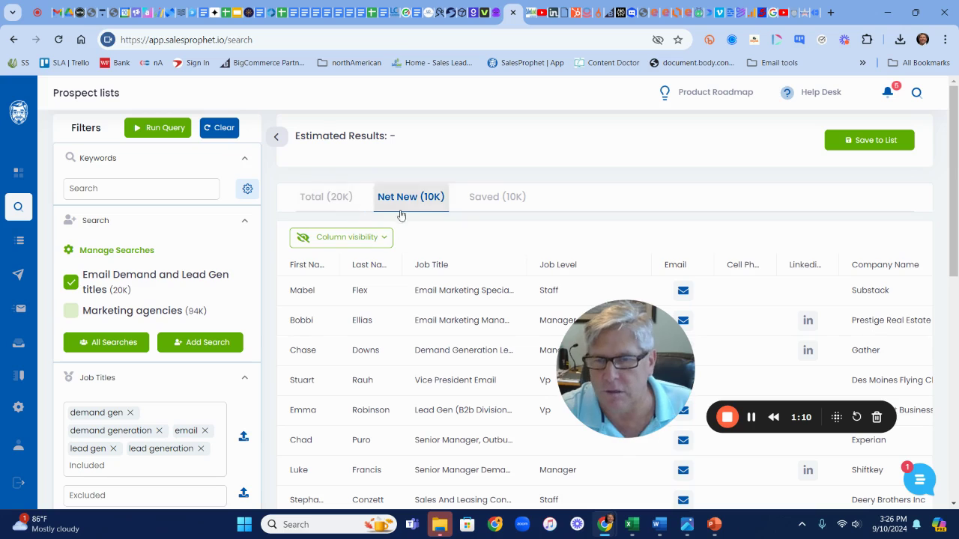
pyautogui.click(120, 251)
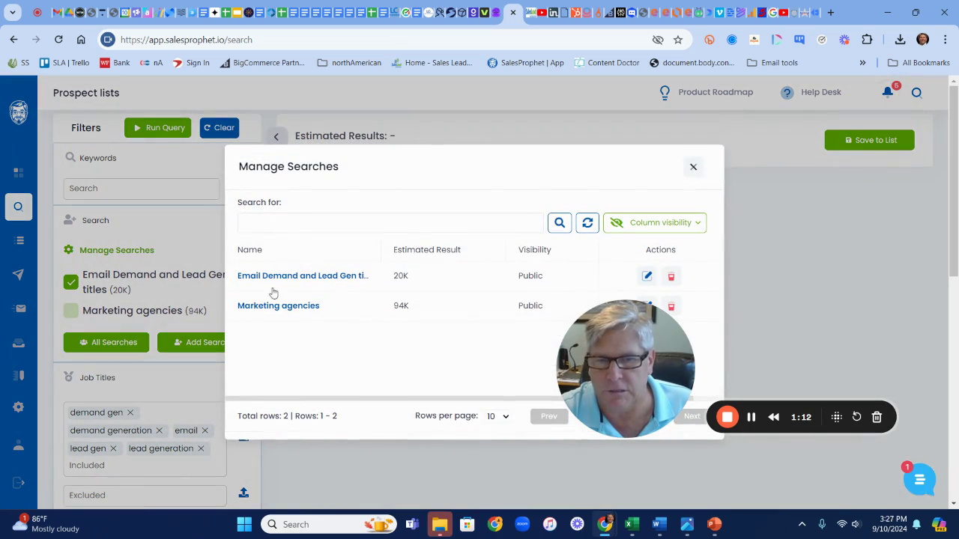
pyautogui.click(647, 277)
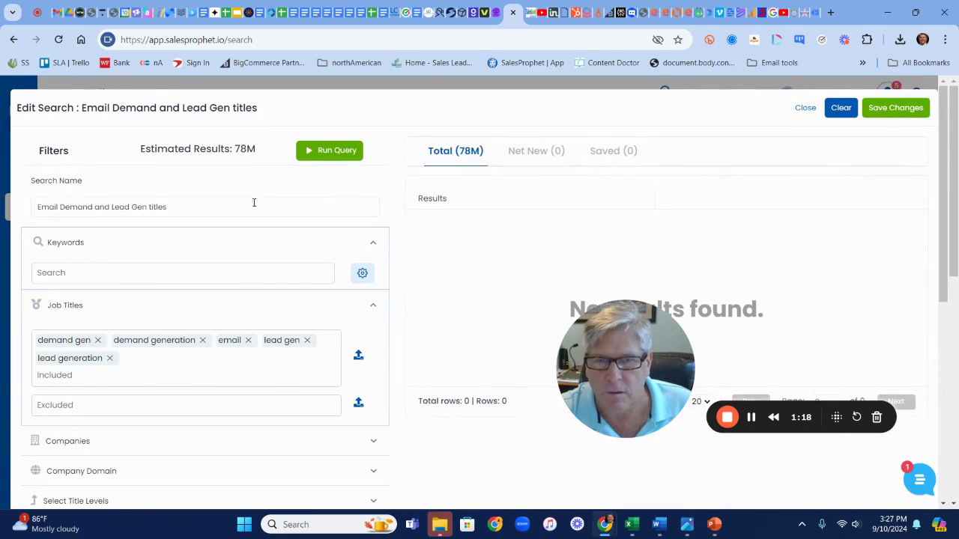
# Step: Run the saved search's query, view its Net New results and close the search editor
pyautogui.click(325, 154)
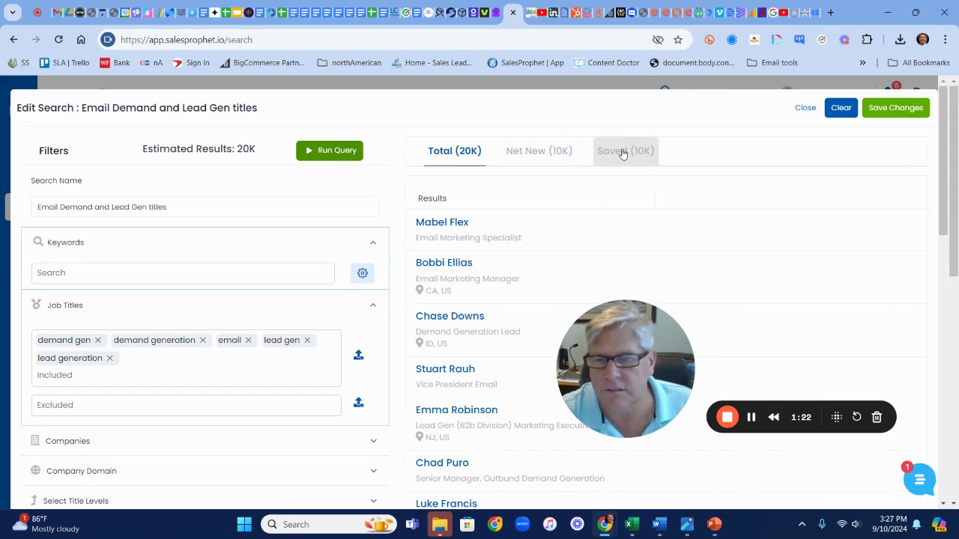
pyautogui.click(530, 152)
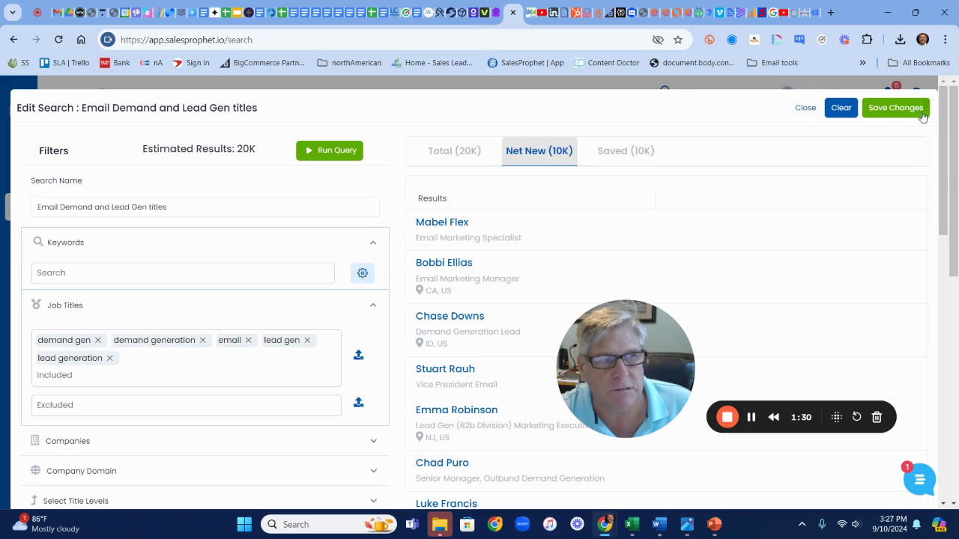
pyautogui.click(806, 108)
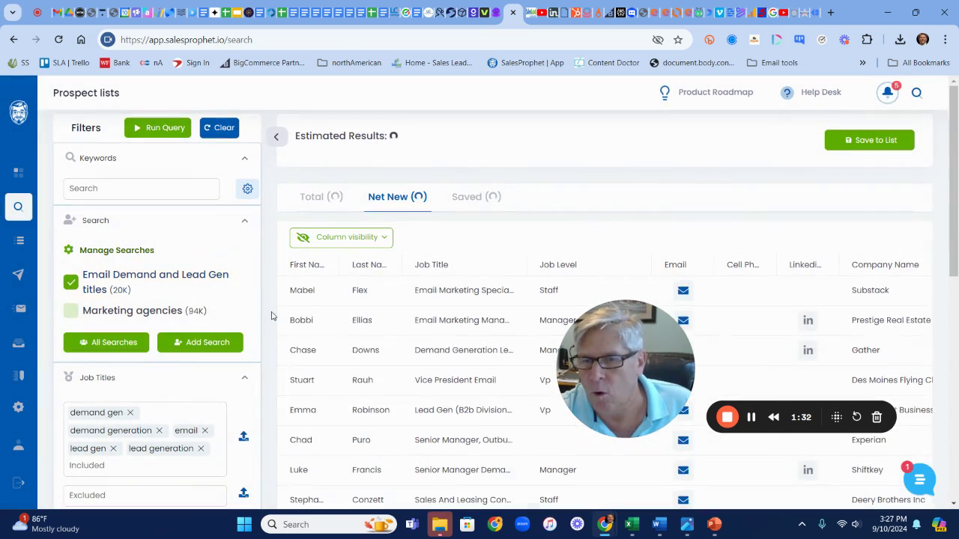
# Step: Start saving the Net New contacts to a list and create a new list named "Email Lead Gen Demand Gen List 11"
pyautogui.click(403, 196)
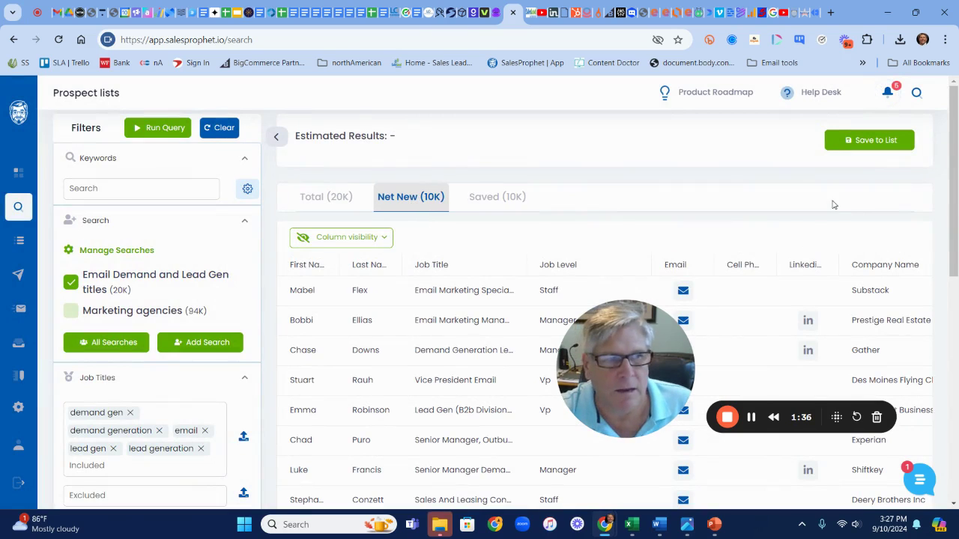
pyautogui.click(869, 143)
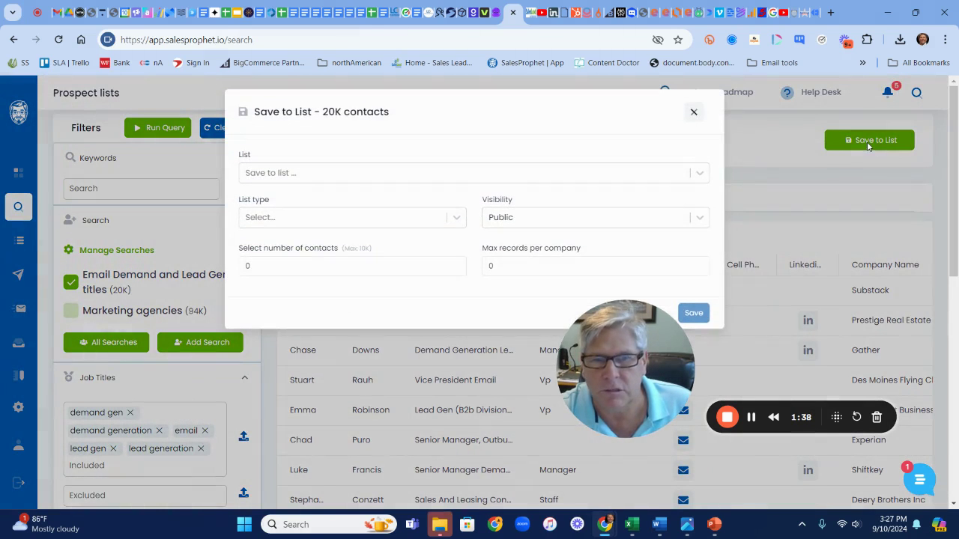
pyautogui.click(283, 173)
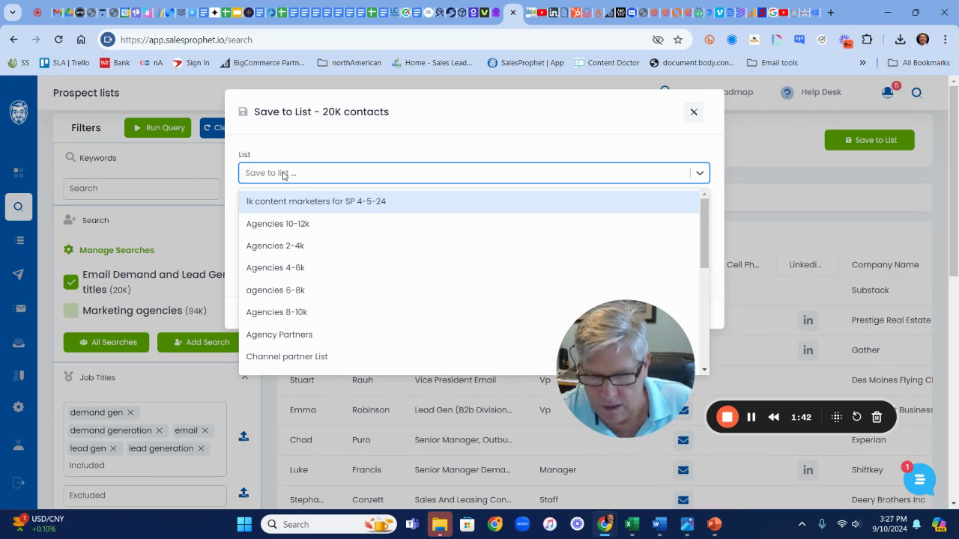
pyautogui.write('Email Lead Gen Demand Gen List 11')
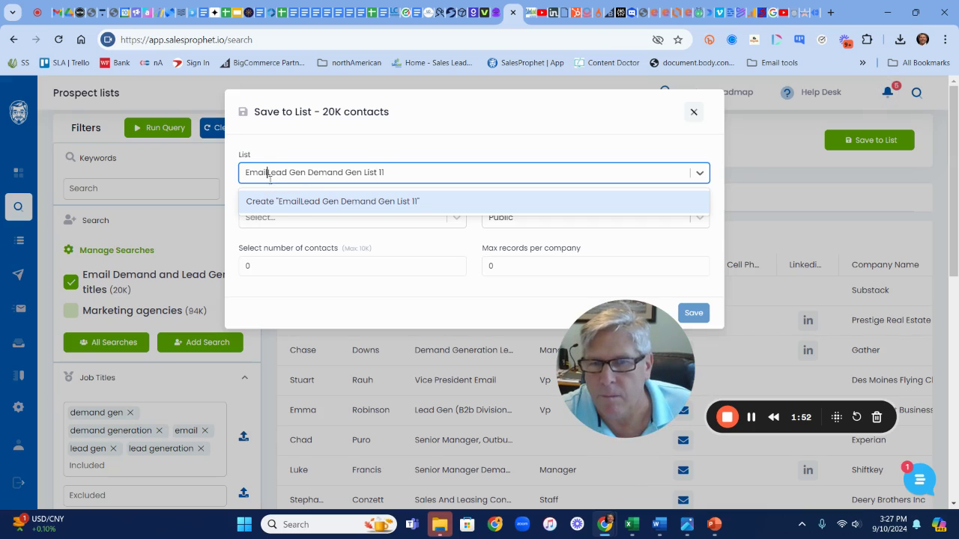
pyautogui.click(344, 208)
# Step: Set the list type to Sales Automation and the number of contacts to 10000, and save the list
pyautogui.click(317, 217)
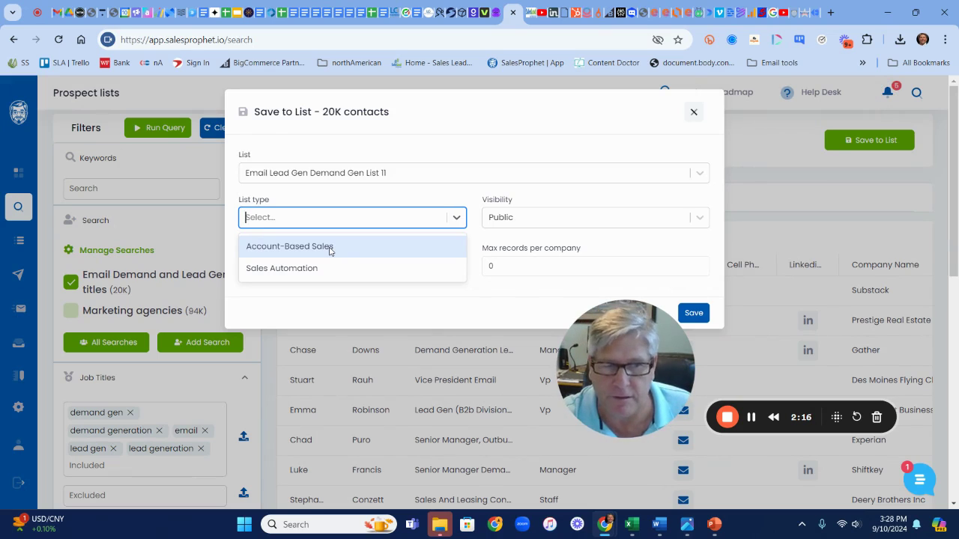
pyautogui.click(303, 269)
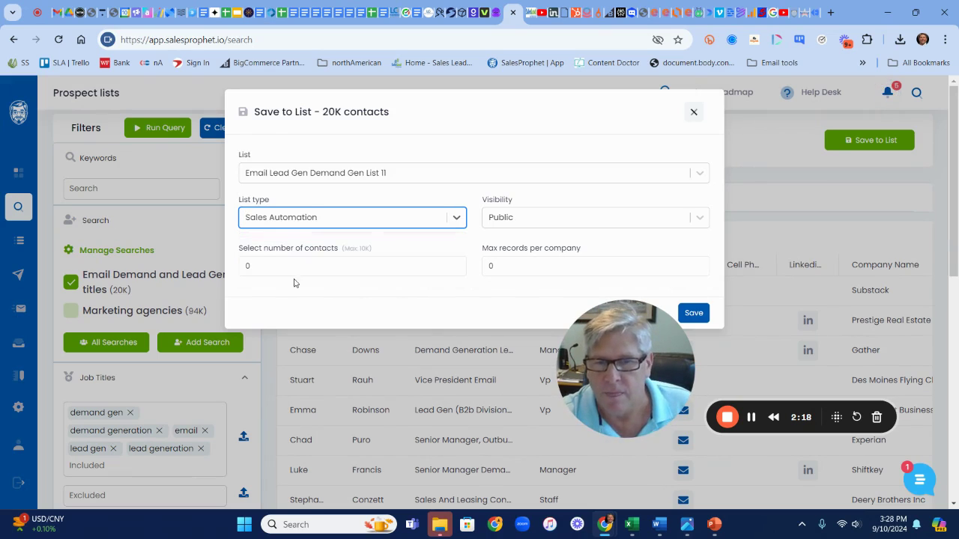
pyautogui.doubleClick(247, 262)
pyautogui.write('10,')
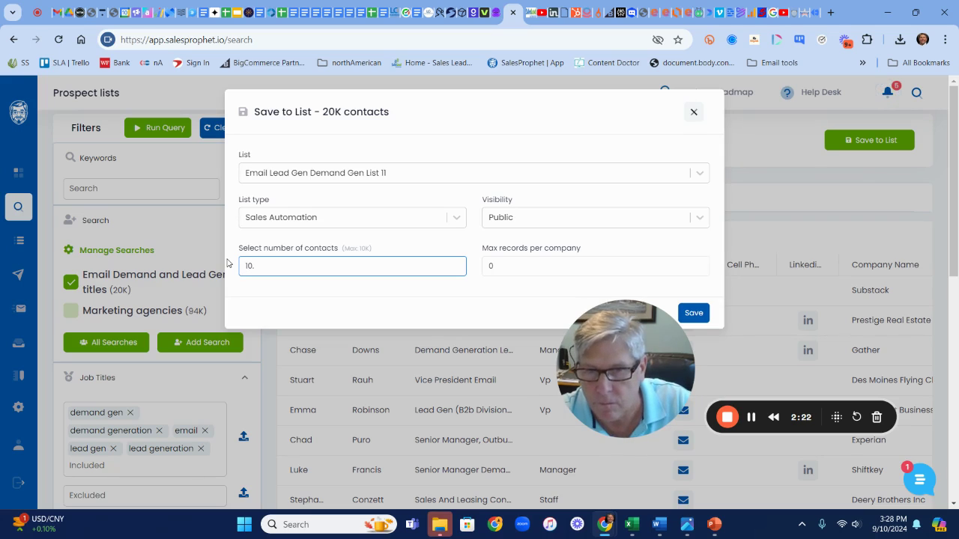
pyautogui.write('000')
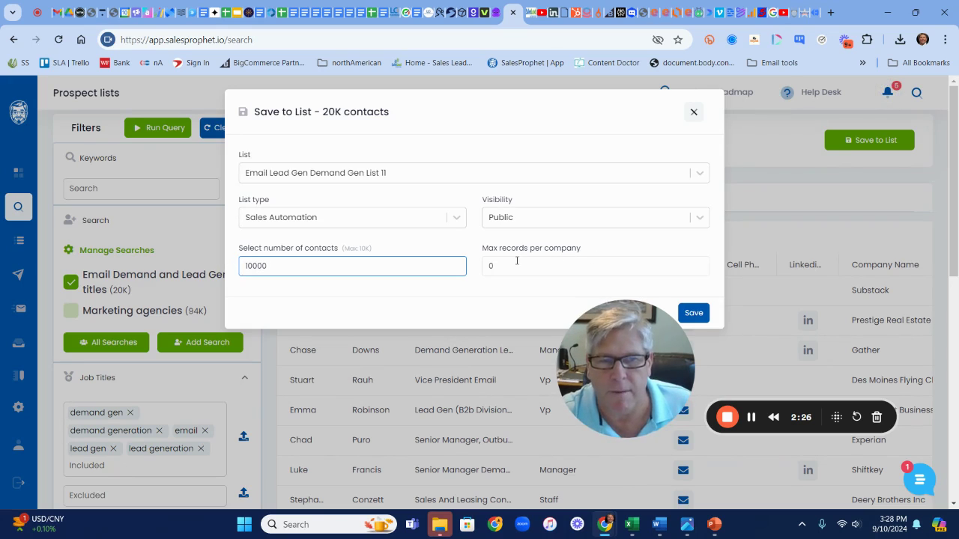
pyautogui.moveTo(625, 367); pyautogui.dragTo(495, 435)
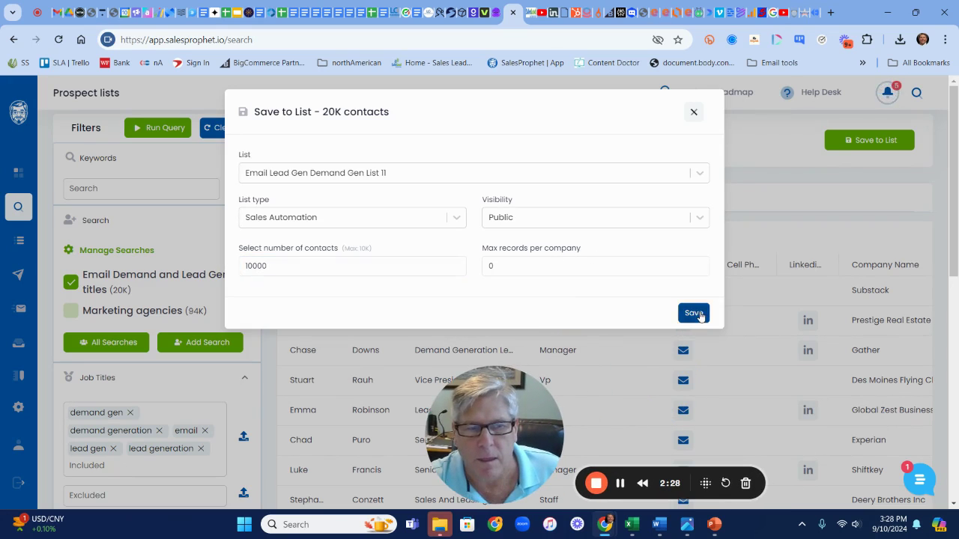
pyautogui.click(694, 313)
pyautogui.click(477, 344)
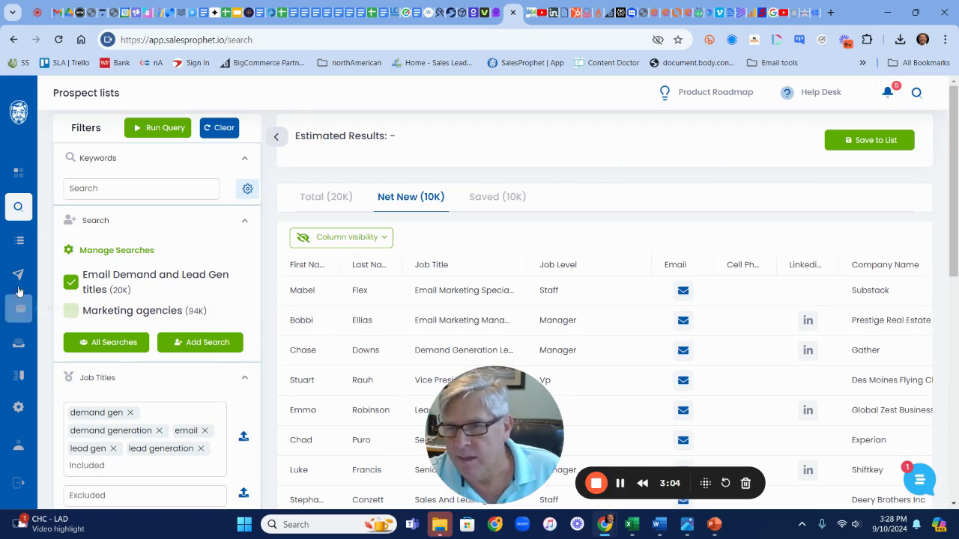
# Step: Open the prospect list "Email Demand and Lead gen titles" and filter its contacts by Unknown and by Valid email status
pyautogui.click(19, 241)
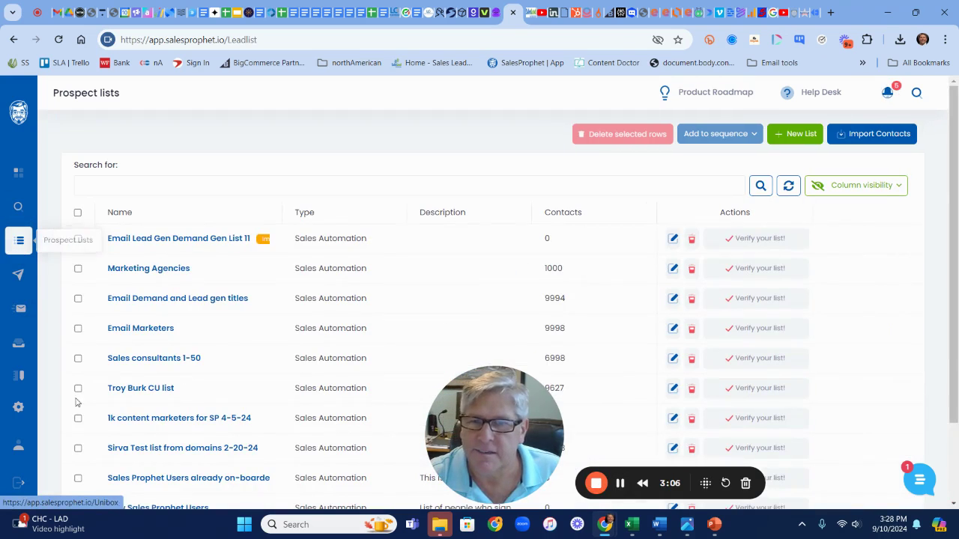
pyautogui.click(200, 299)
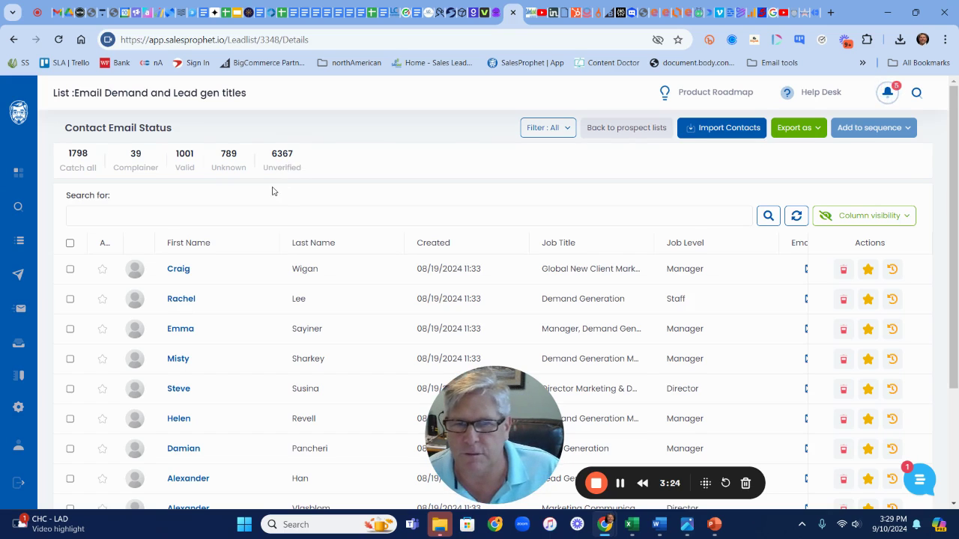
pyautogui.click(231, 160)
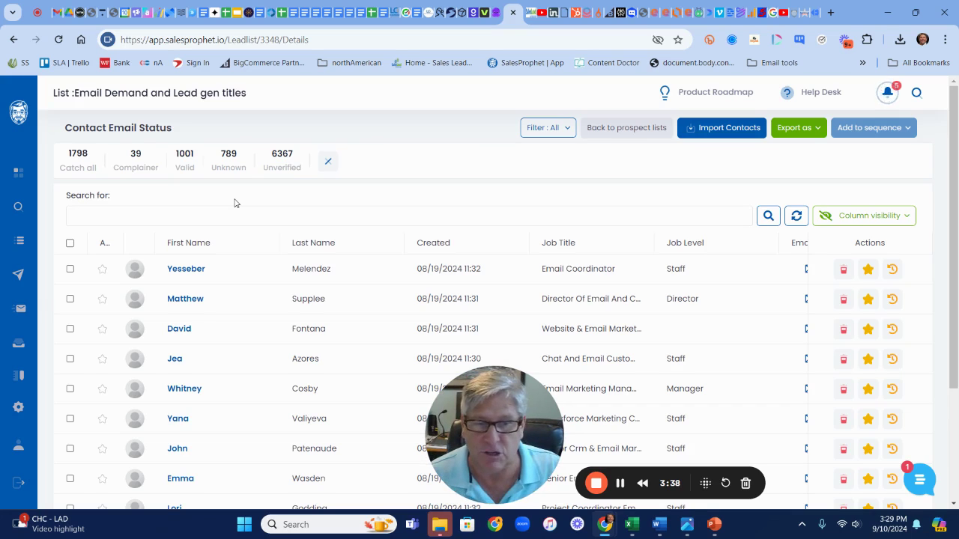
pyautogui.click(180, 165)
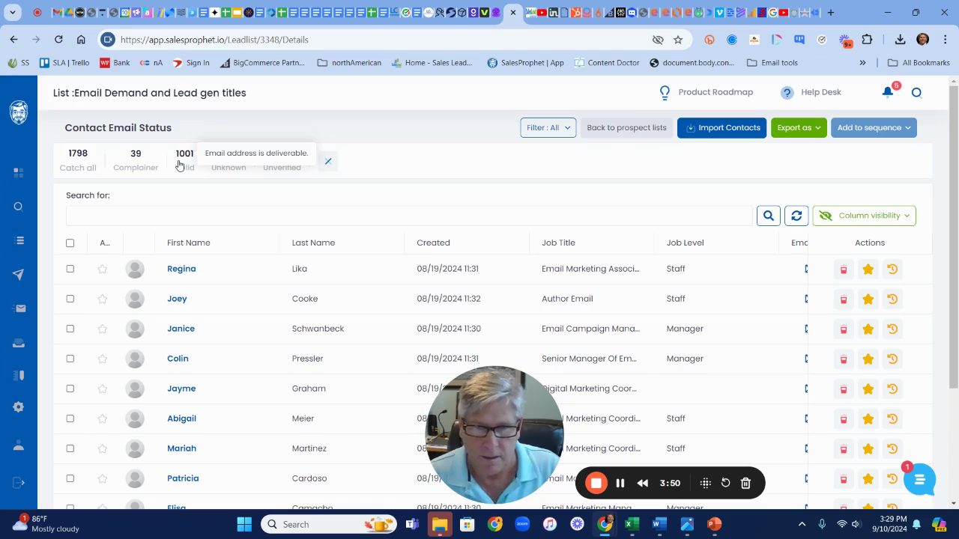
pyautogui.moveTo(137, 162)
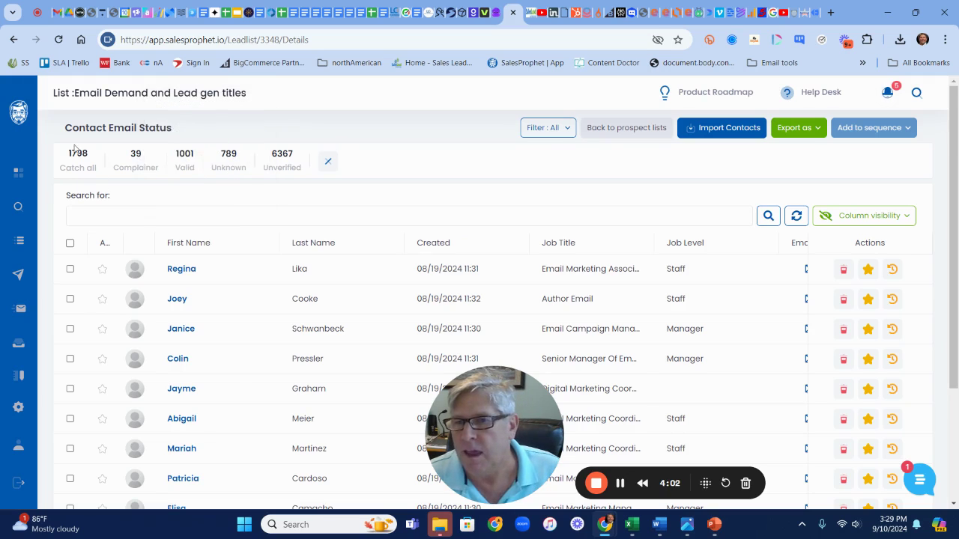
pyautogui.moveTo(73, 157)
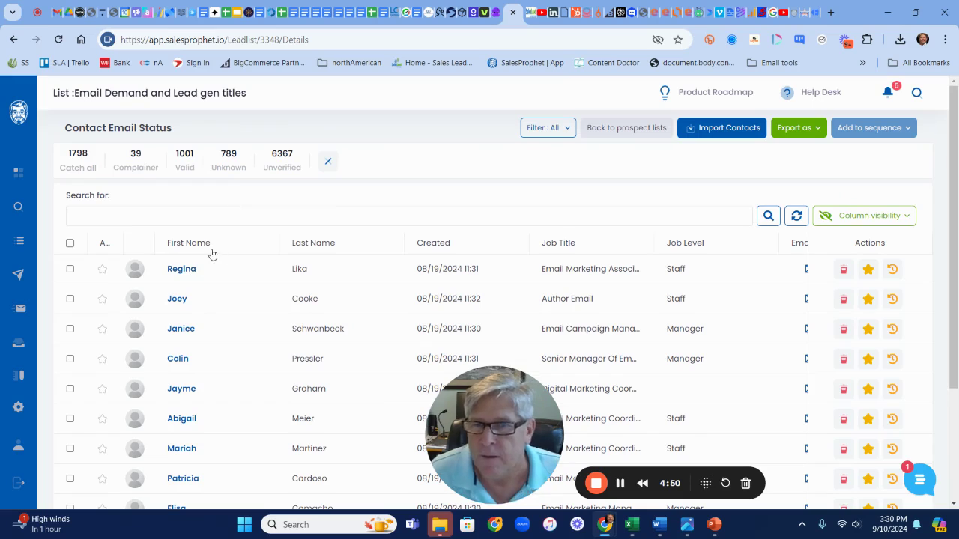
pyautogui.moveTo(186, 164)
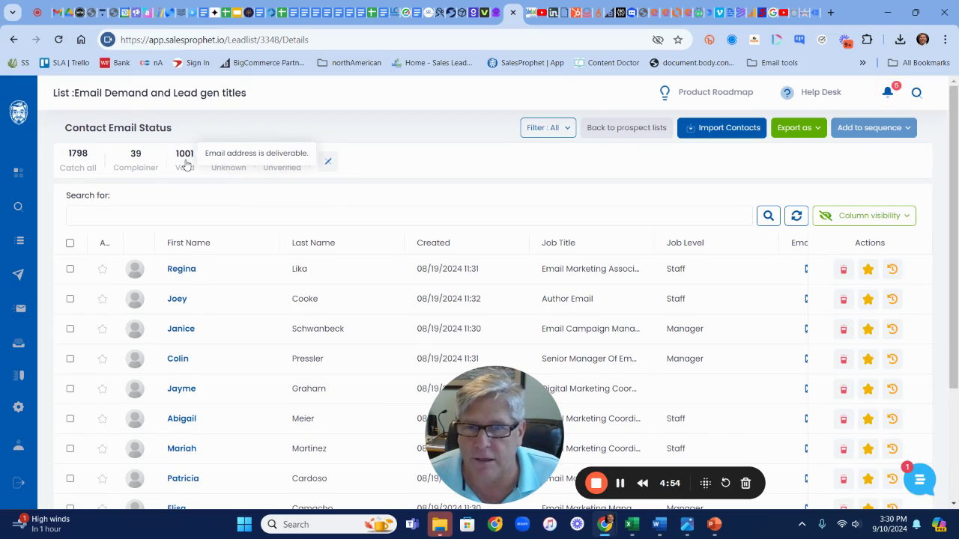
# Step: Select all records with Valid email status and view the sequences they can be added to
pyautogui.click(69, 243)
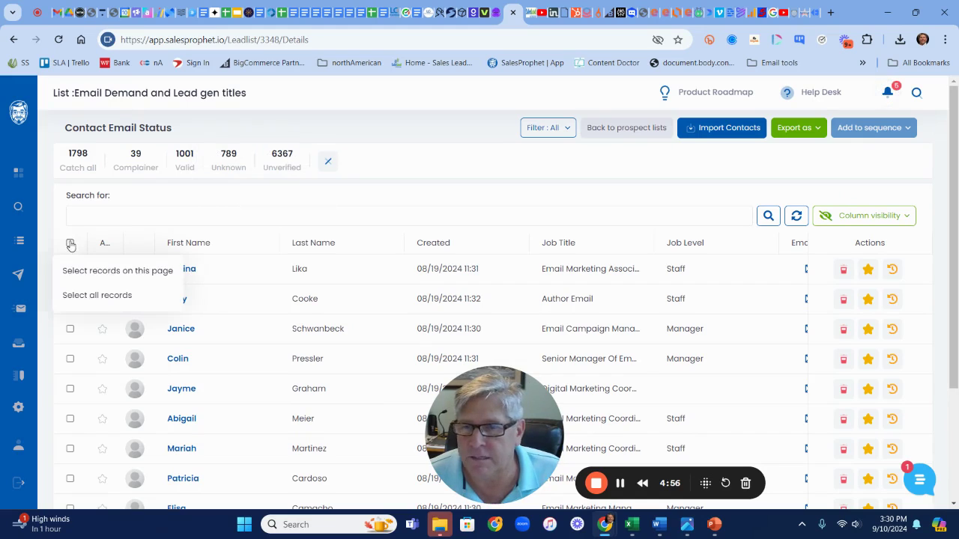
pyautogui.click(97, 296)
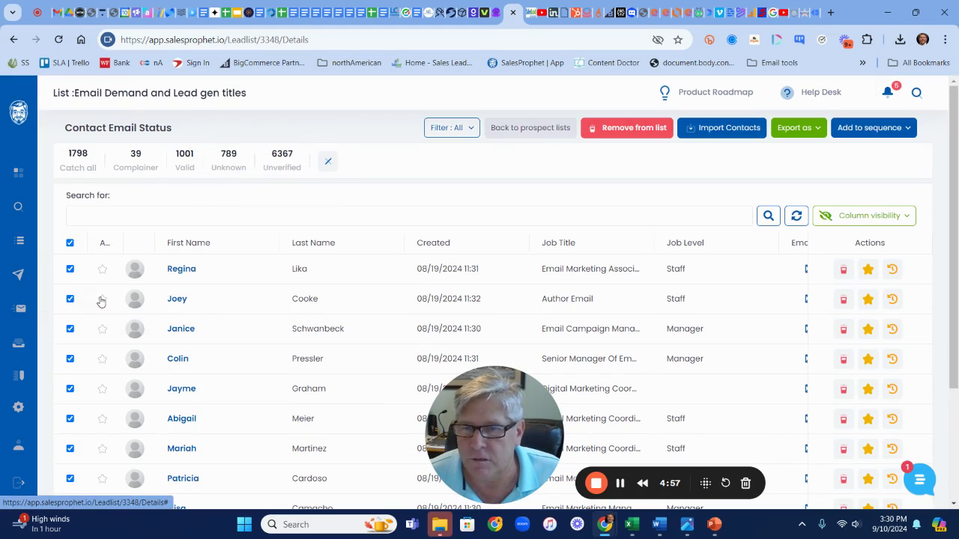
pyautogui.click(898, 136)
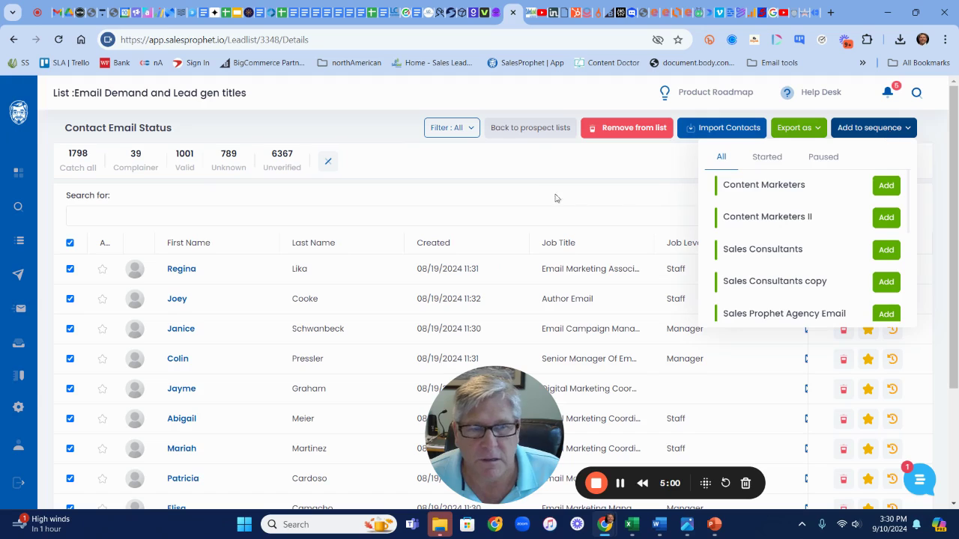
pyautogui.click(519, 170)
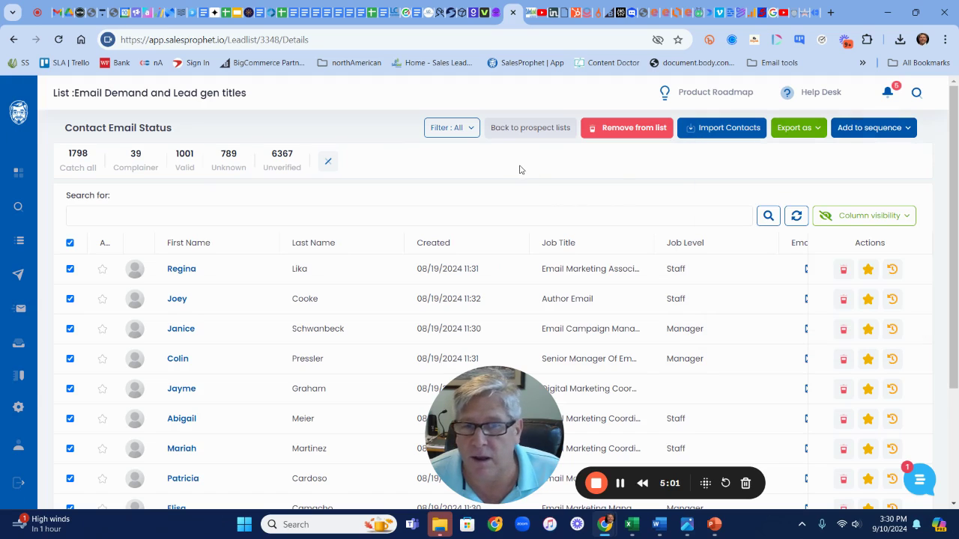
# Step: Filter the list's contacts by Unknown email status and increase the number of rows shown per page
pyautogui.click(228, 157)
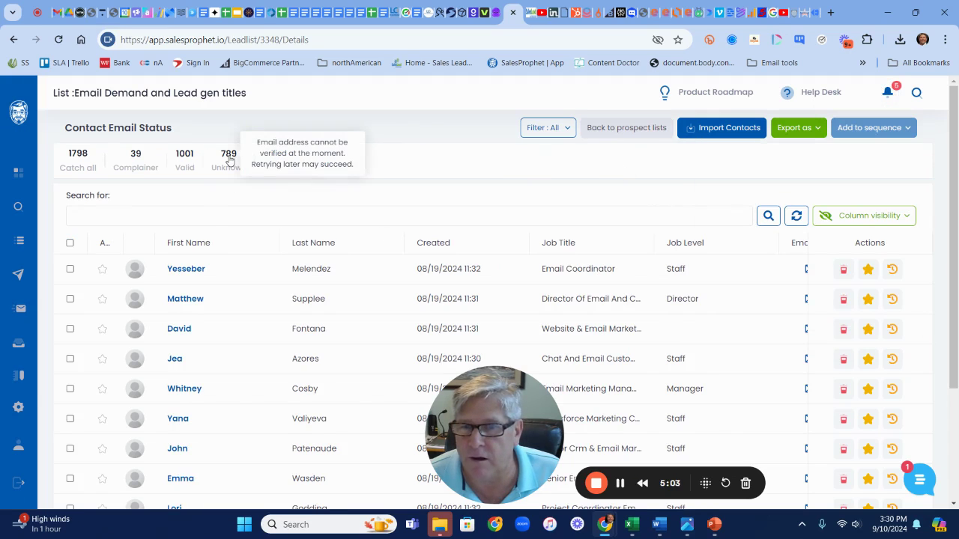
pyautogui.click(70, 242)
pyautogui.scroll(-2, 766, 404)
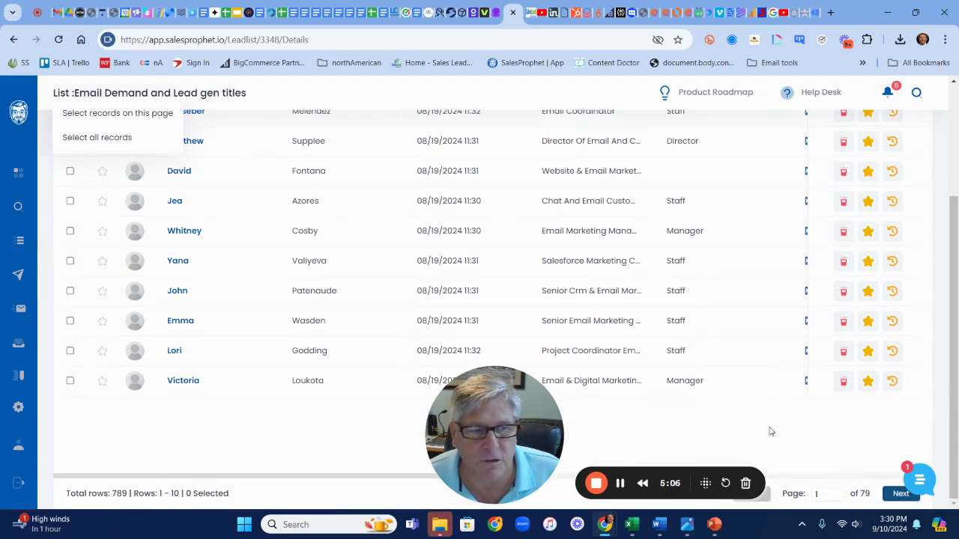
pyautogui.moveTo(473, 434); pyautogui.dragTo(294, 428)
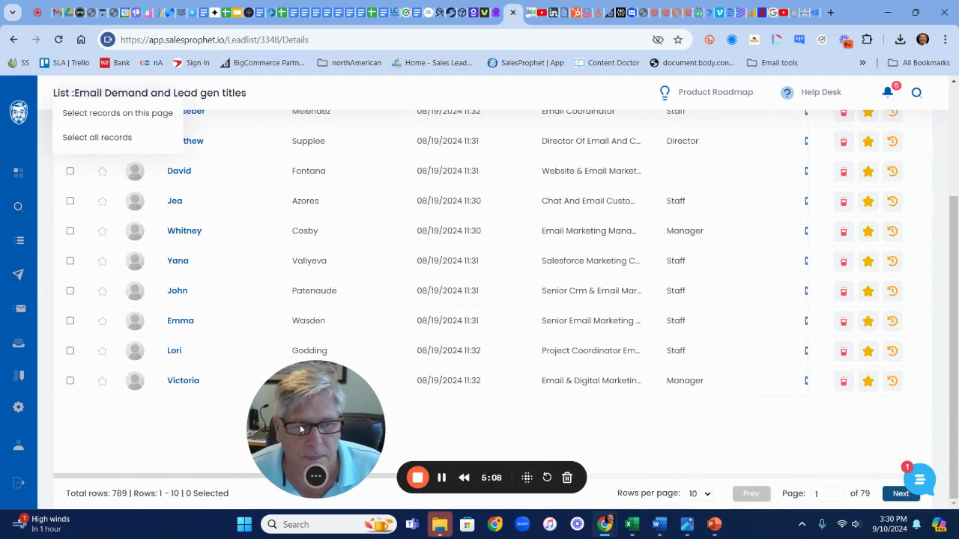
pyautogui.click(700, 493)
pyautogui.click(701, 472)
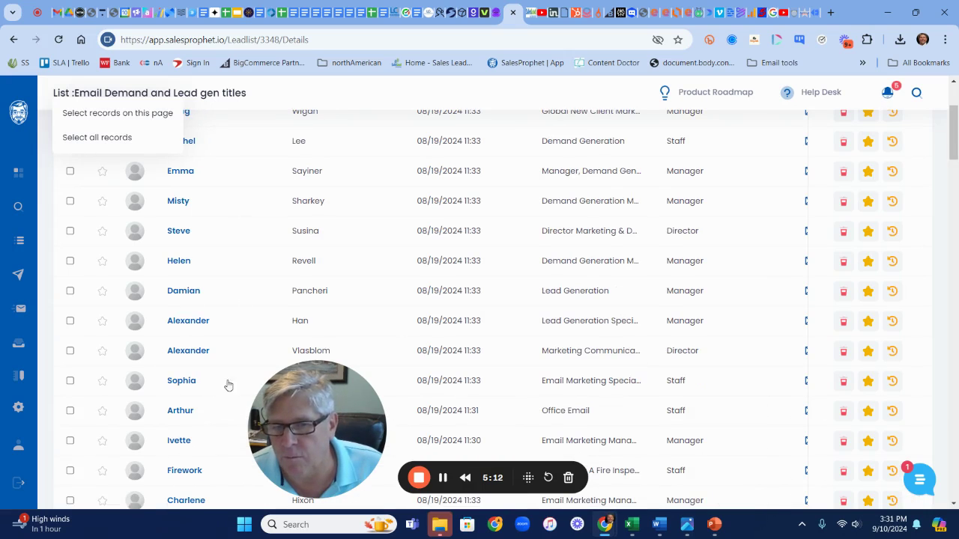
# Step: Select the Unknown-status records on the current page only
pyautogui.scroll(2, 225, 374)
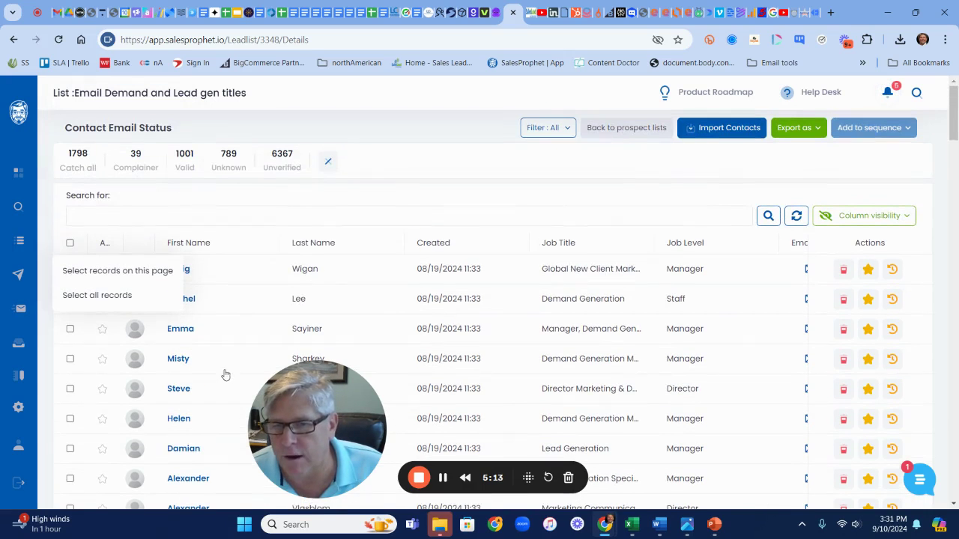
pyautogui.click(92, 271)
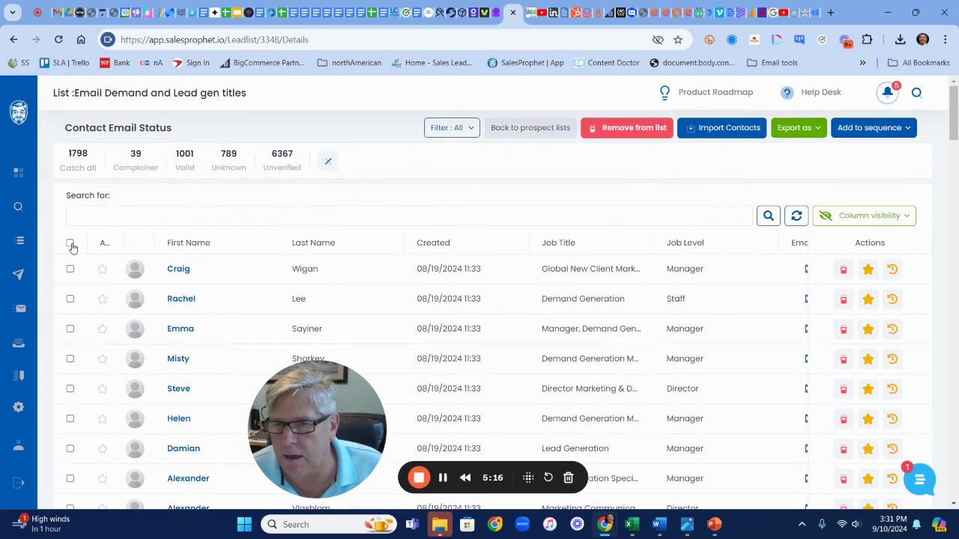
pyautogui.click(72, 247)
pyautogui.click(97, 272)
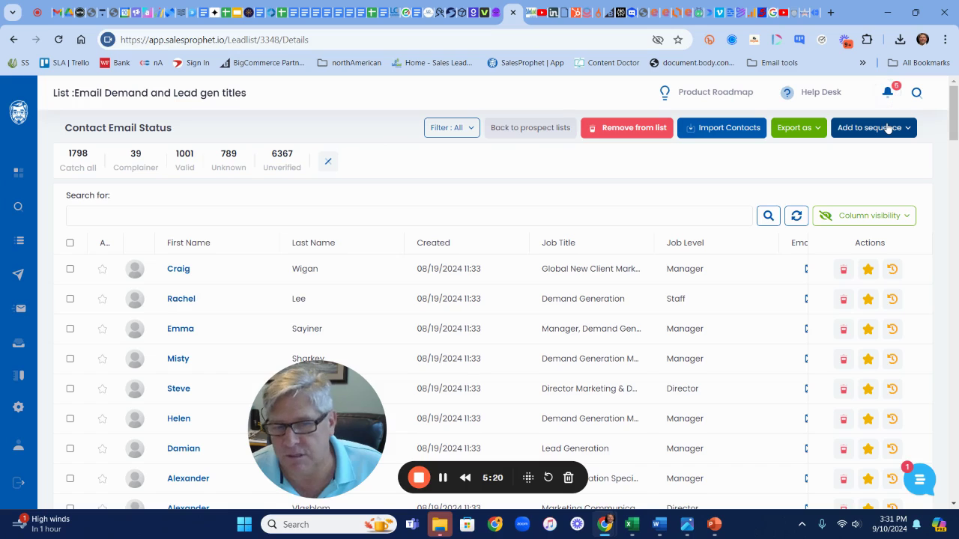
# Step: Select the current page of Catch all contacts and view the sequences they can be added to
pyautogui.moveTo(81, 160)
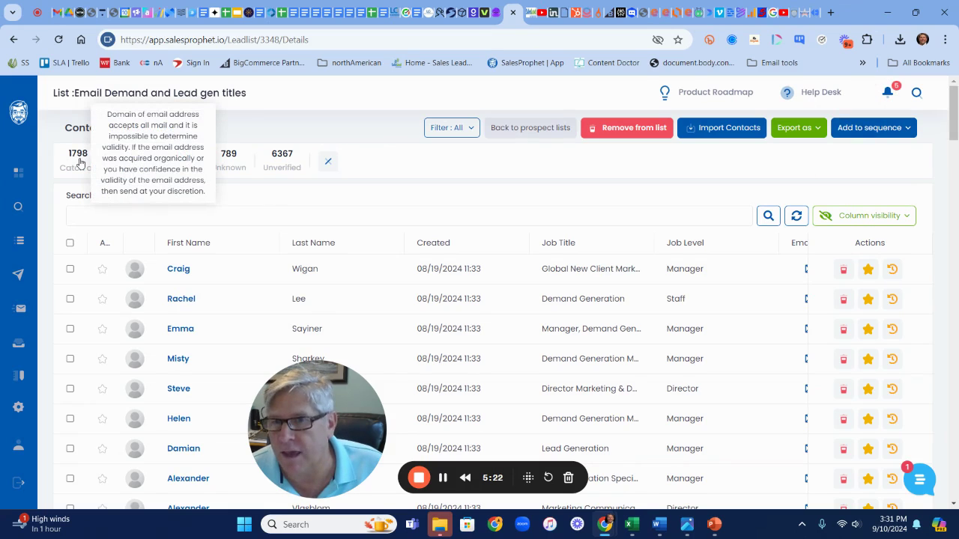
pyautogui.click(72, 244)
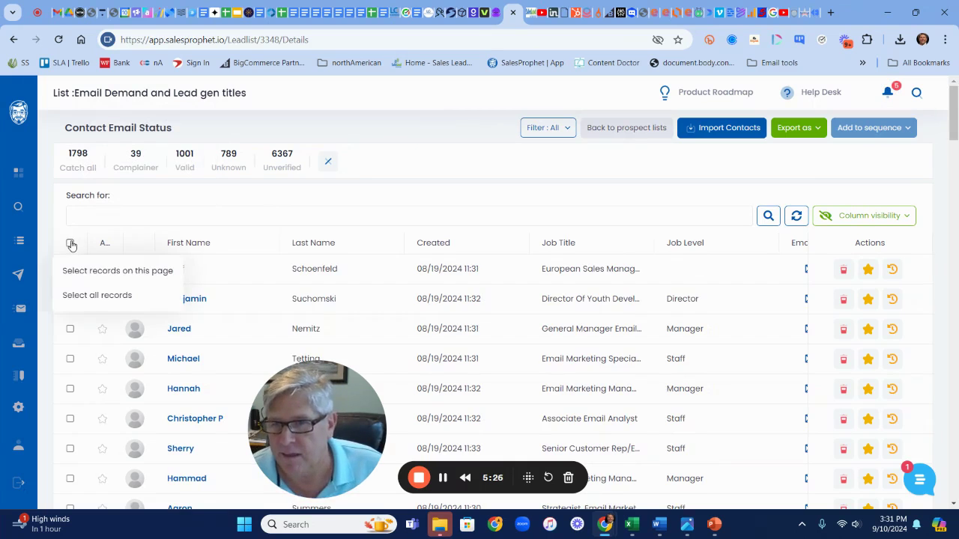
pyautogui.click(128, 271)
pyautogui.scroll(-10, 727, 397)
pyautogui.scroll(10, 751, 372)
pyautogui.click(868, 128)
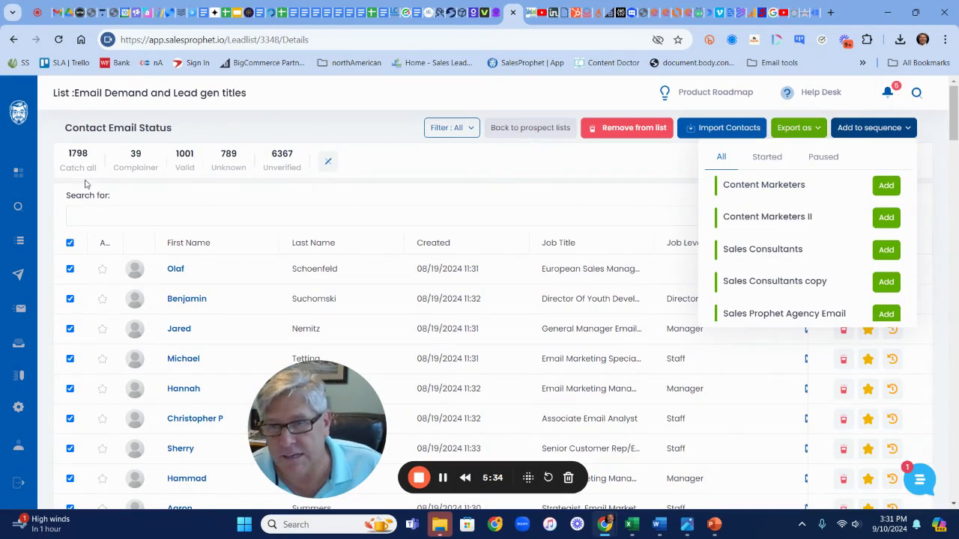
pyautogui.click(370, 199)
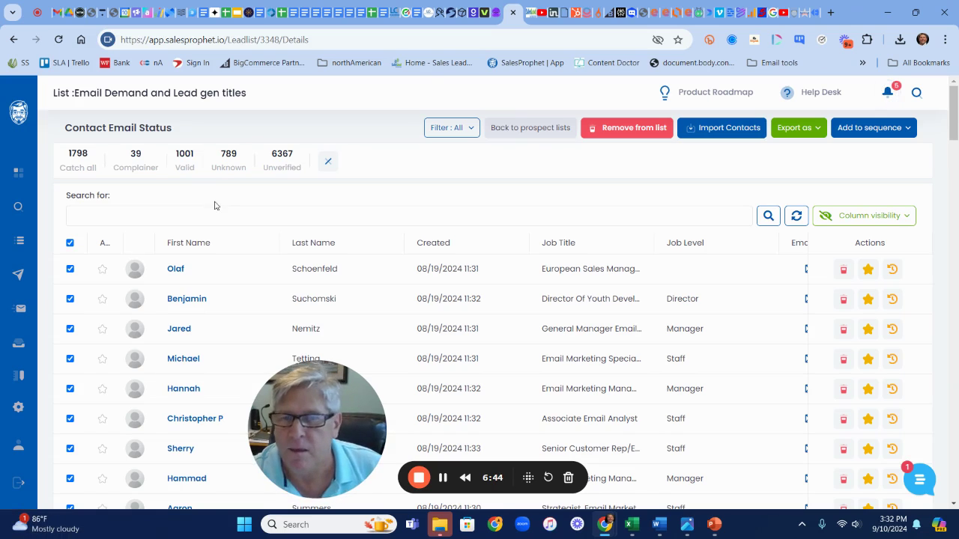
# Step: Go to the prospect search and run the saved search "Email Demand and Lead Gen titles"
pyautogui.click(18, 207)
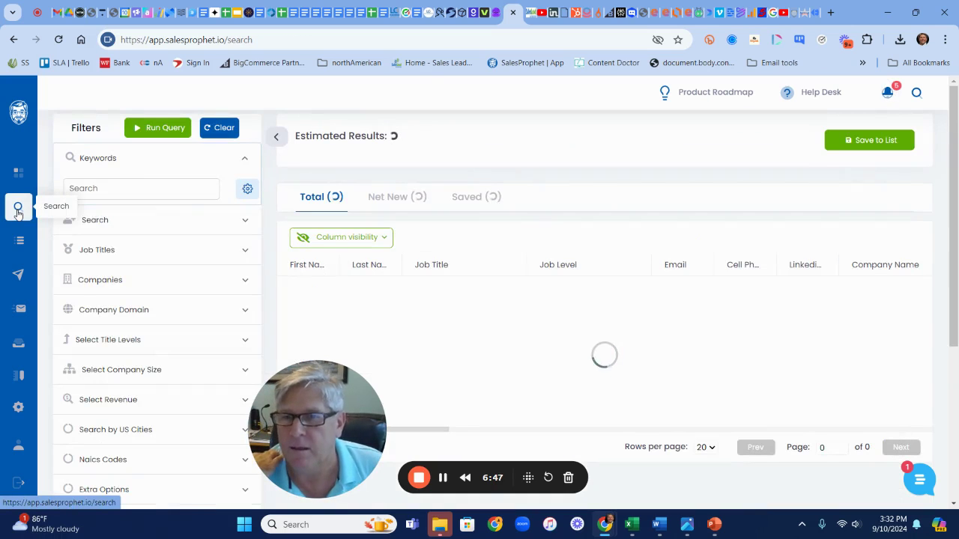
pyautogui.click(103, 224)
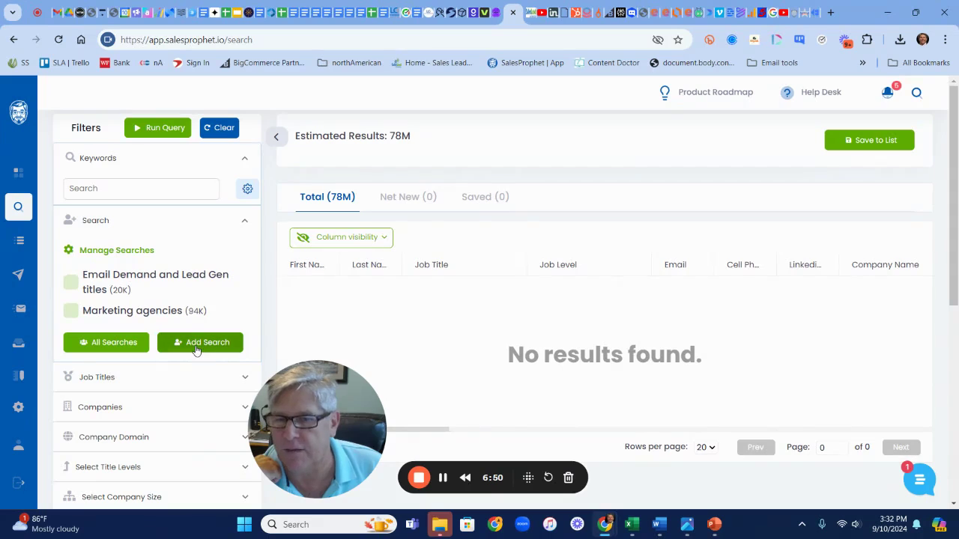
pyautogui.click(71, 283)
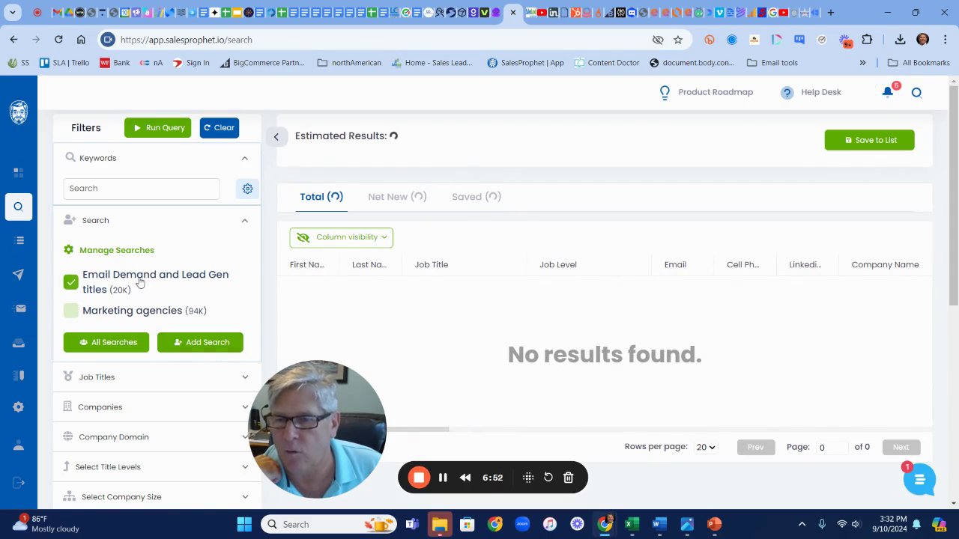
pyautogui.click(159, 127)
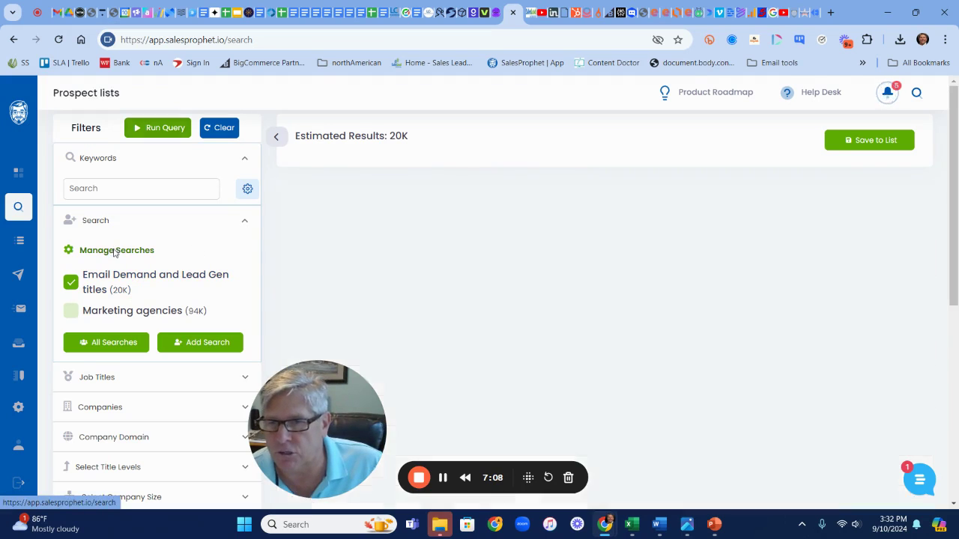
# Step: Review the job title filters of the saved search "Email Demand and Lead Gen titles" and close it without saving changes
pyautogui.click(112, 253)
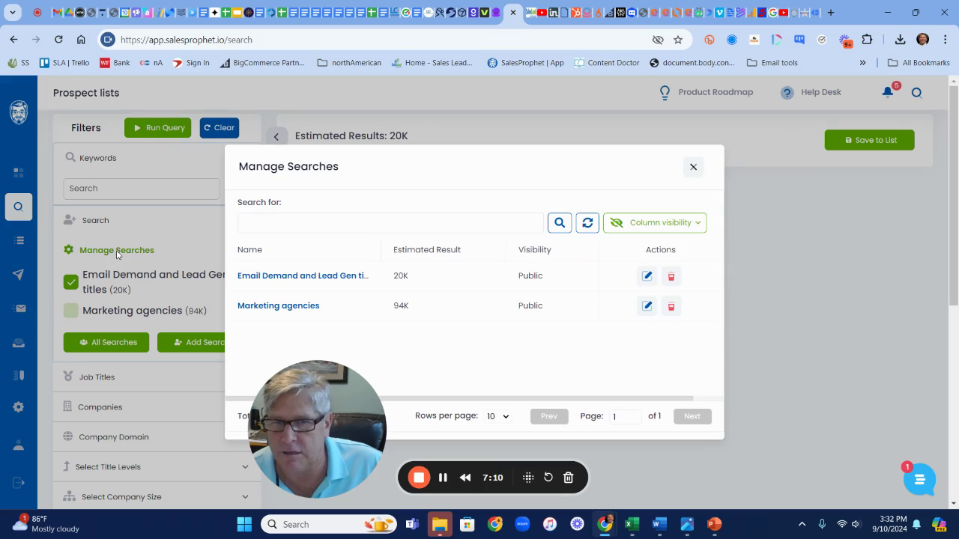
pyautogui.click(647, 276)
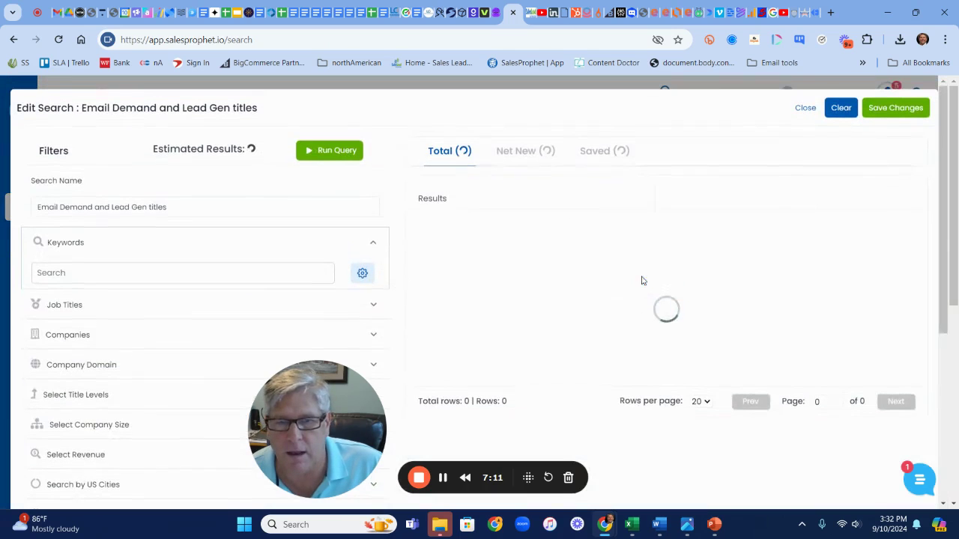
pyautogui.click(144, 307)
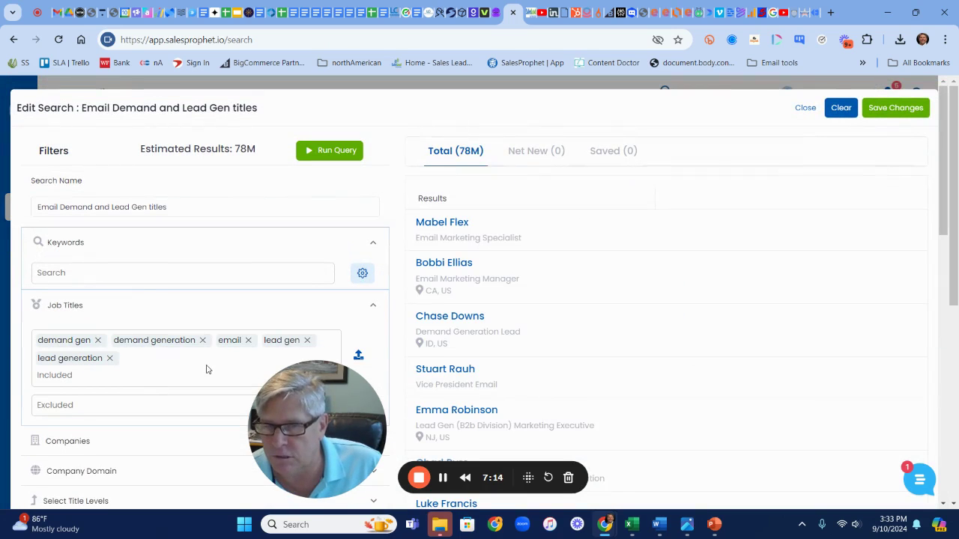
pyautogui.click(806, 107)
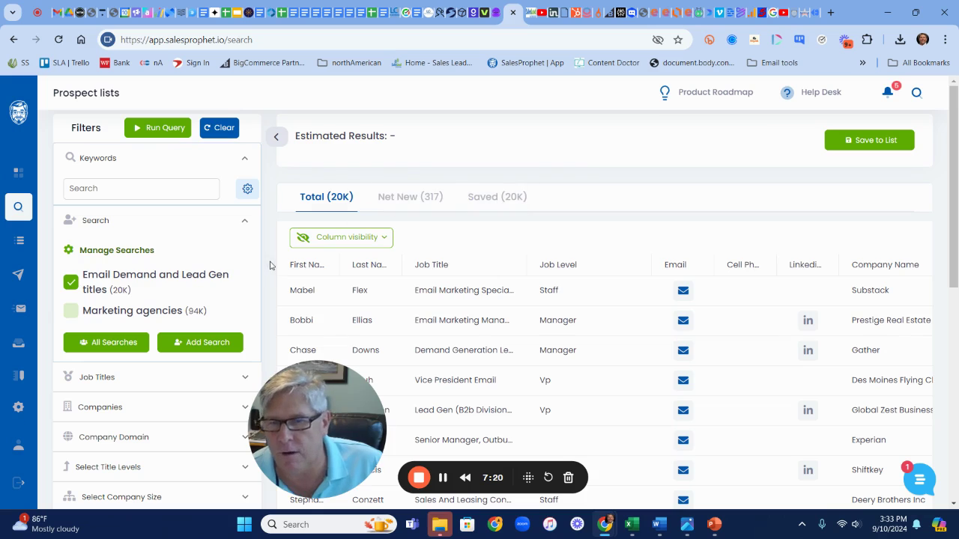
# Step: Return to the prospect lists and open the list "Email Demand and Lead gen titles"
pyautogui.click(21, 242)
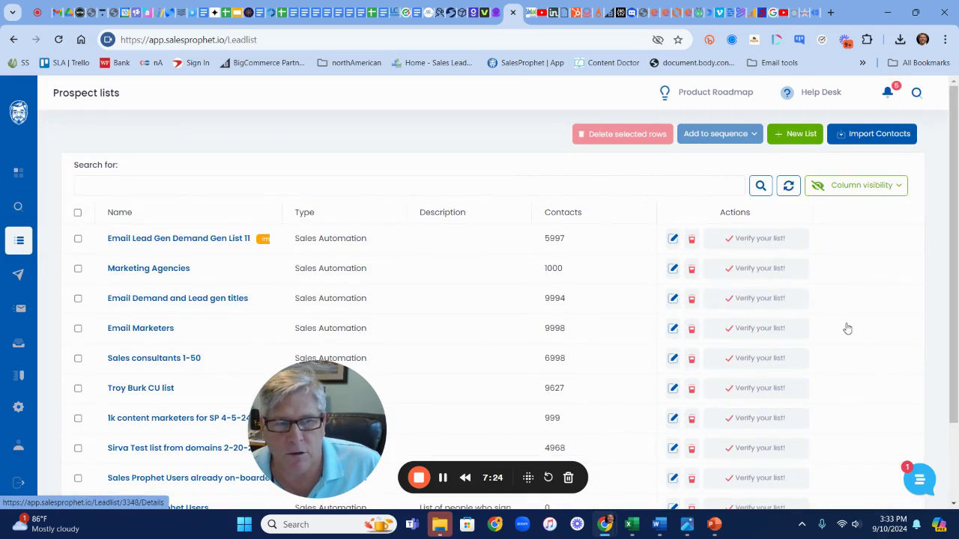
pyautogui.click(176, 299)
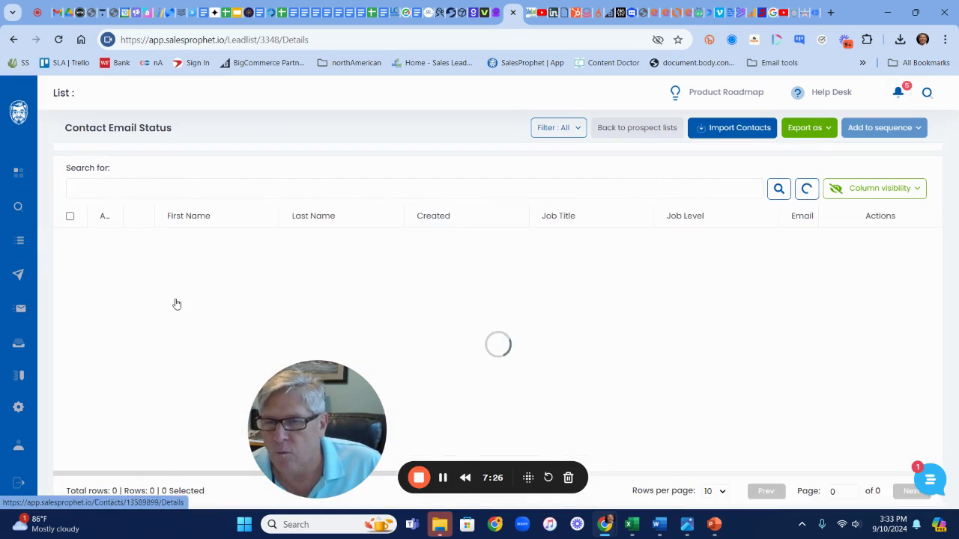